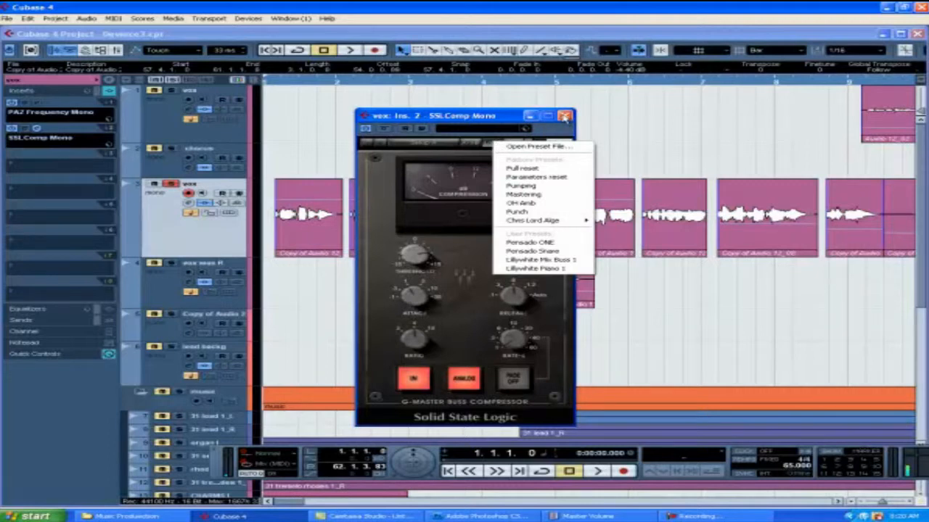
Close the SSLComp window and replace it in the vox track's second insert slot with the Waves VComp Mono compressor.
{"action": "left_click", "coordinate": [564, 116]}
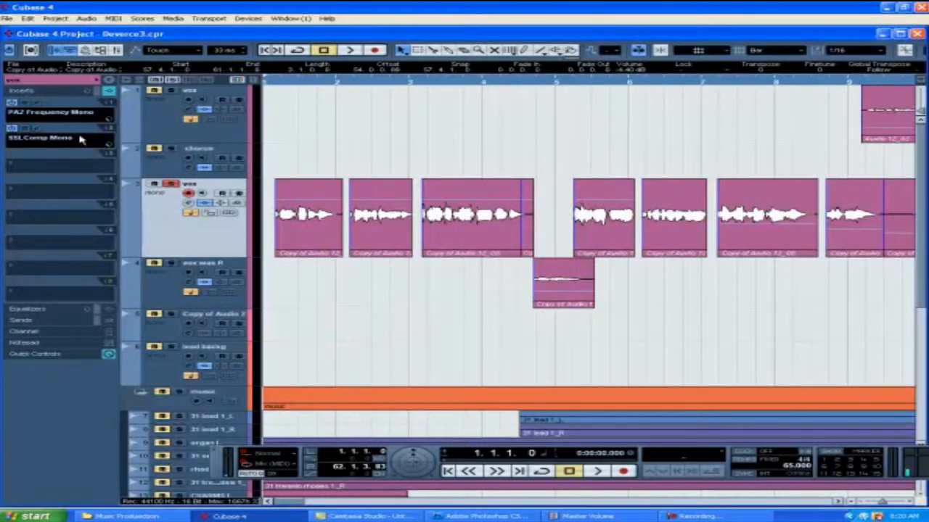
{"action": "left_click", "coordinate": [54, 138]}
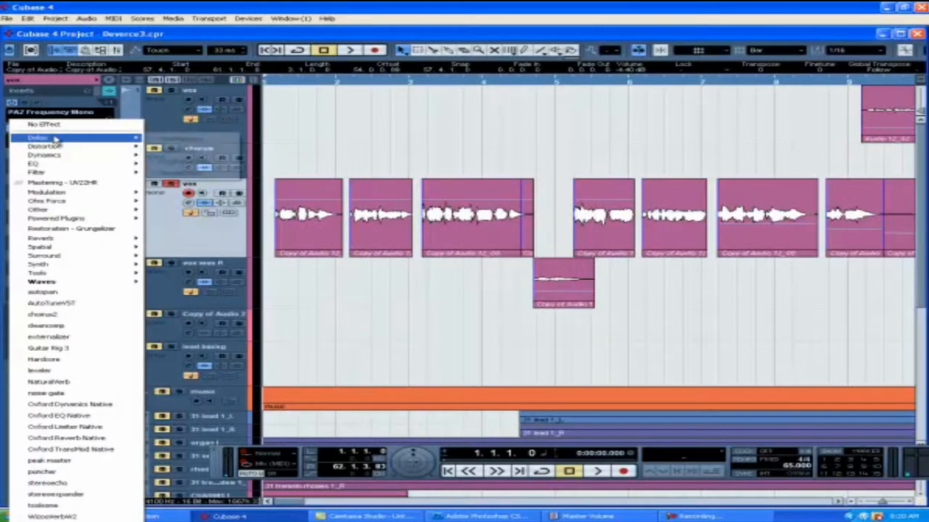
{"action": "mouse_move", "coordinate": [87, 281]}
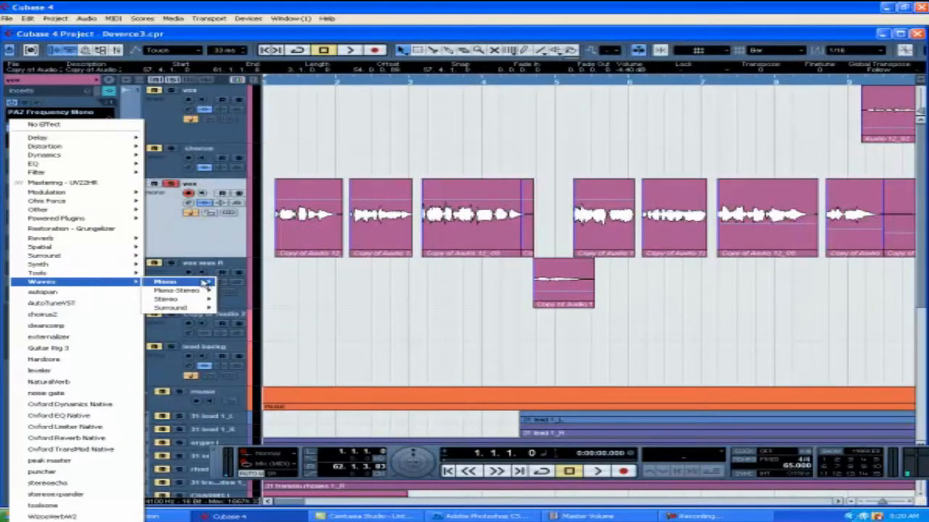
{"action": "mouse_move", "coordinate": [205, 283]}
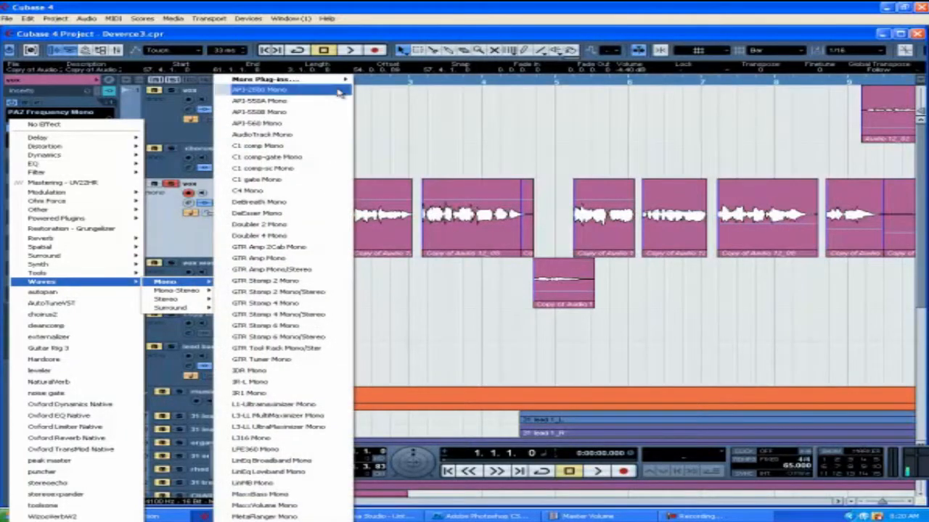
{"action": "mouse_move", "coordinate": [338, 86]}
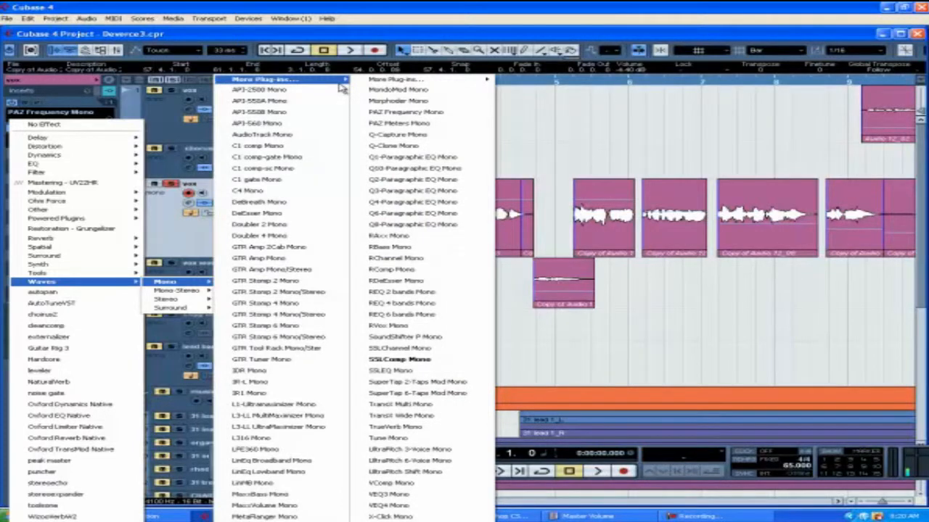
{"action": "left_click", "coordinate": [442, 484]}
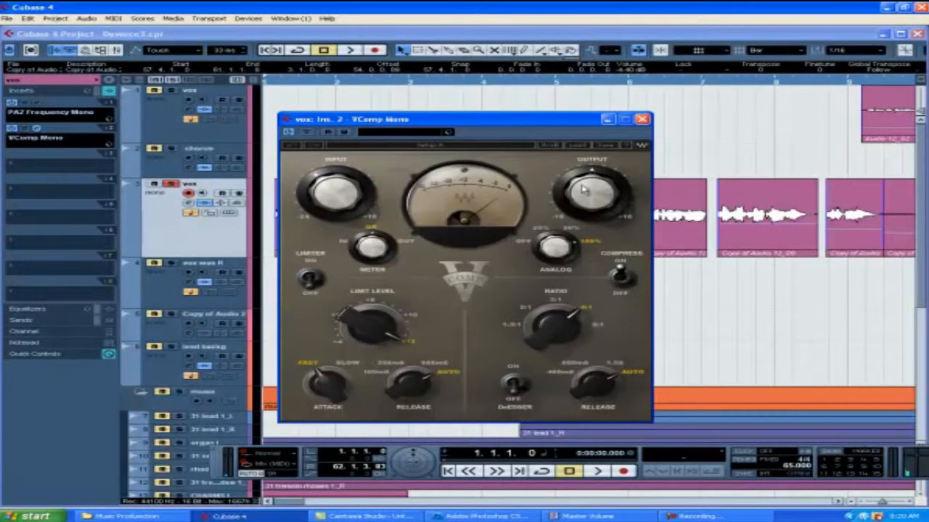
Load the Lead Vocal factory preset in VComp Mono and audition the soloed vox track from the project start.
{"action": "left_click", "coordinate": [584, 147]}
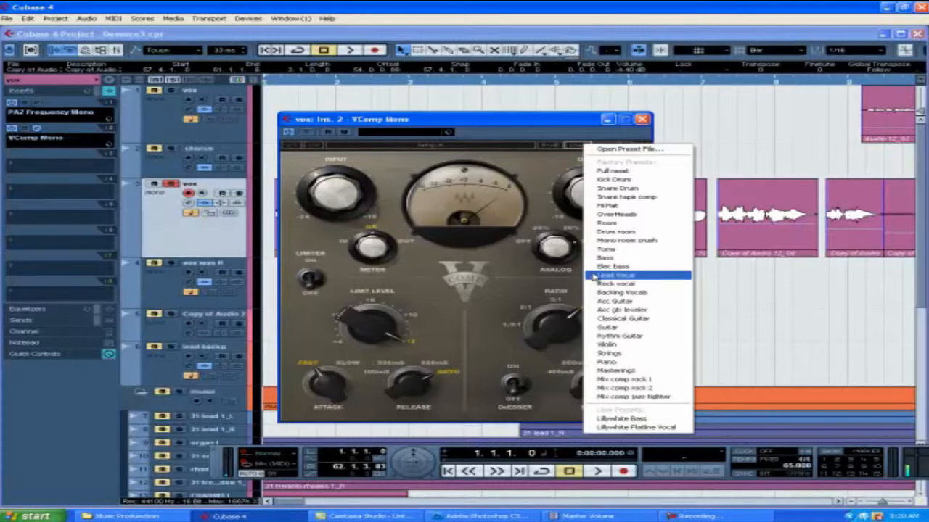
{"action": "left_click", "coordinate": [615, 275]}
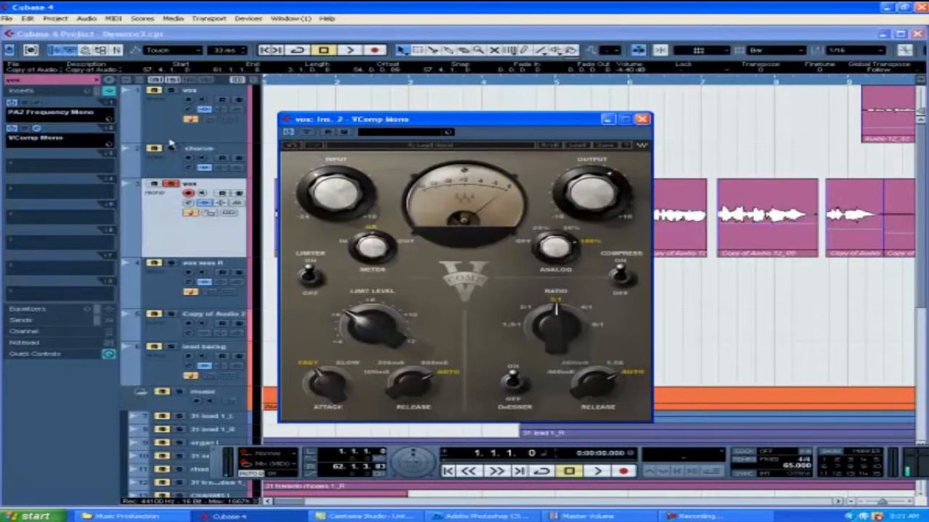
{"action": "left_click", "coordinate": [271, 51]}
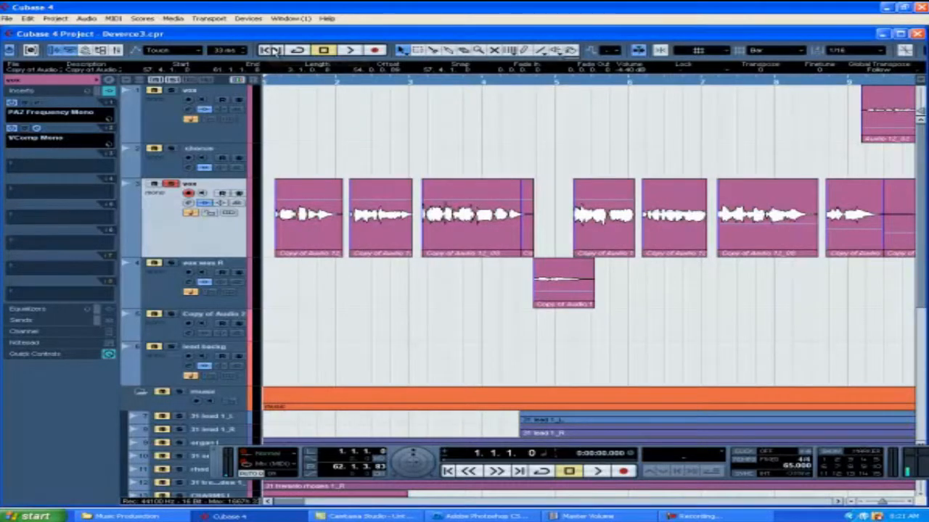
{"action": "key", "text": "space"}
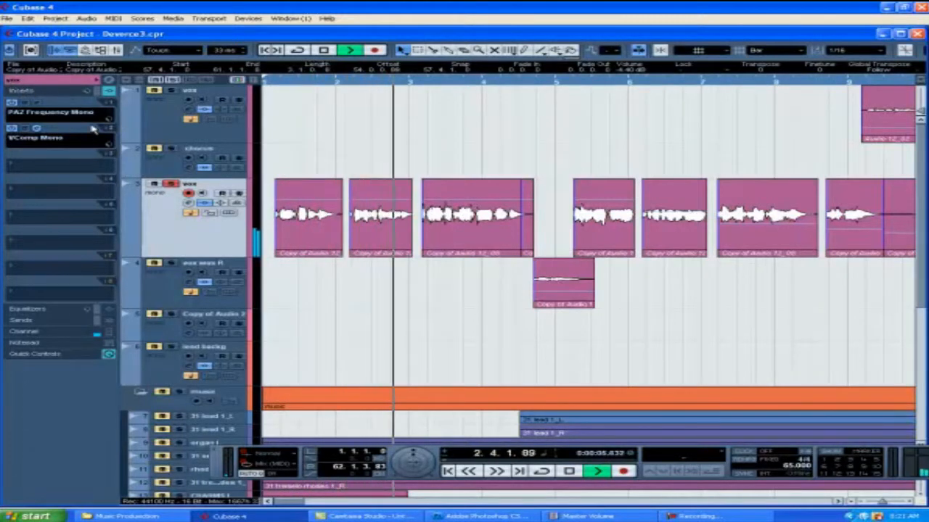
{"action": "left_click", "coordinate": [36, 131]}
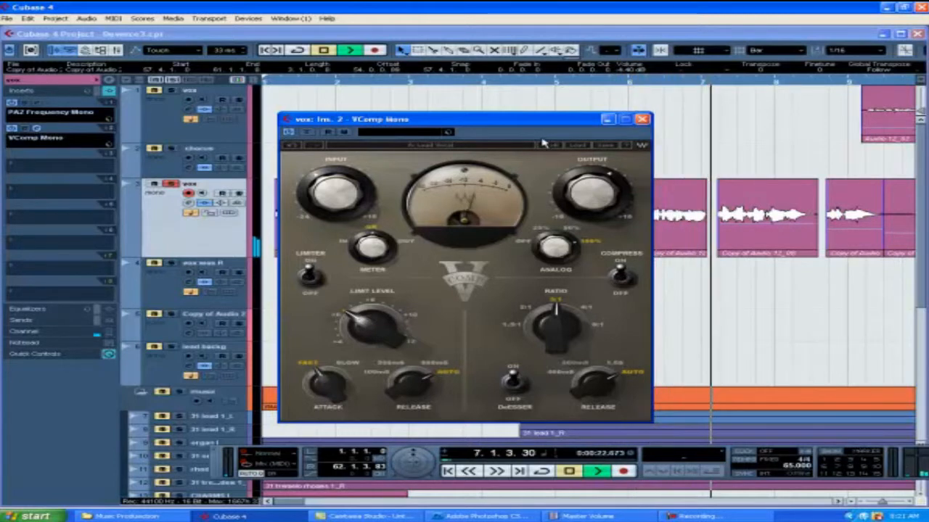
{"action": "key", "text": "space"}
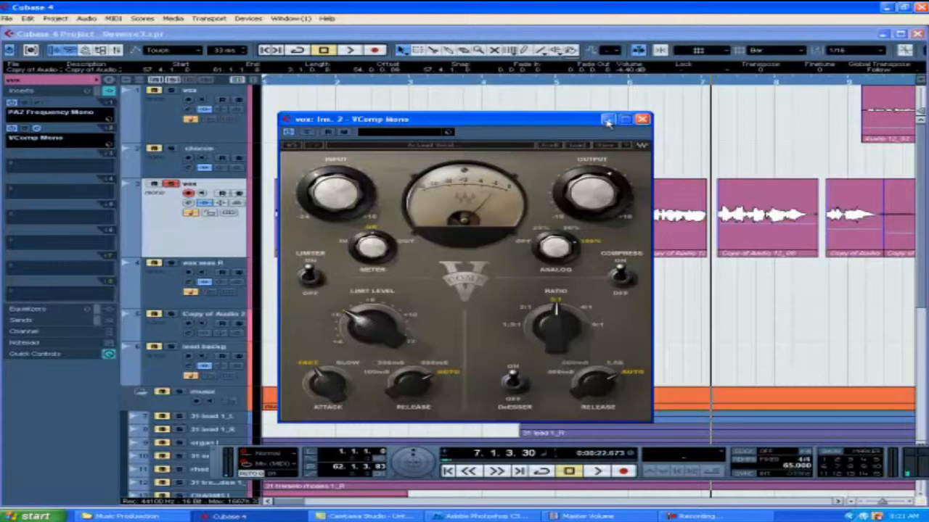
{"action": "left_click", "coordinate": [607, 119]}
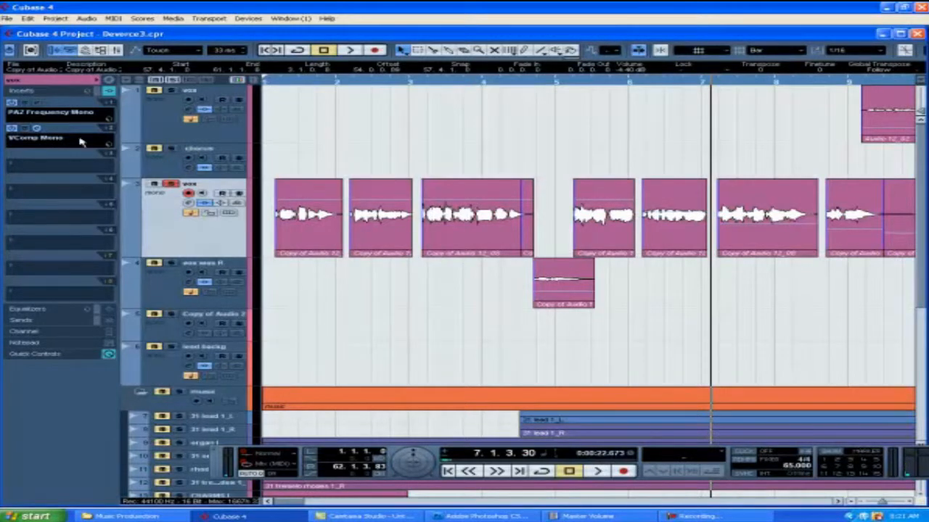
Reopen the VComp Mono editor on the vox track and load the Rock vocal factory preset.
{"action": "left_click", "coordinate": [34, 129]}
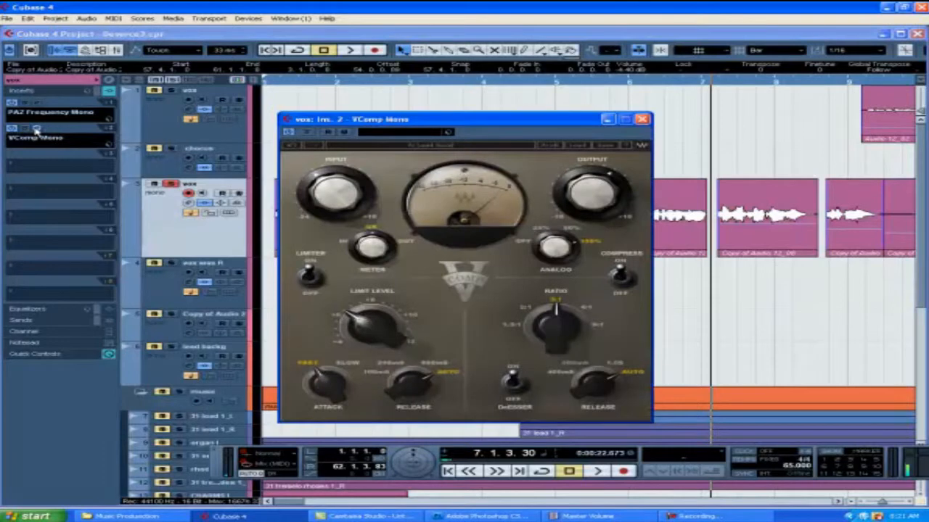
{"action": "left_click", "coordinate": [583, 147]}
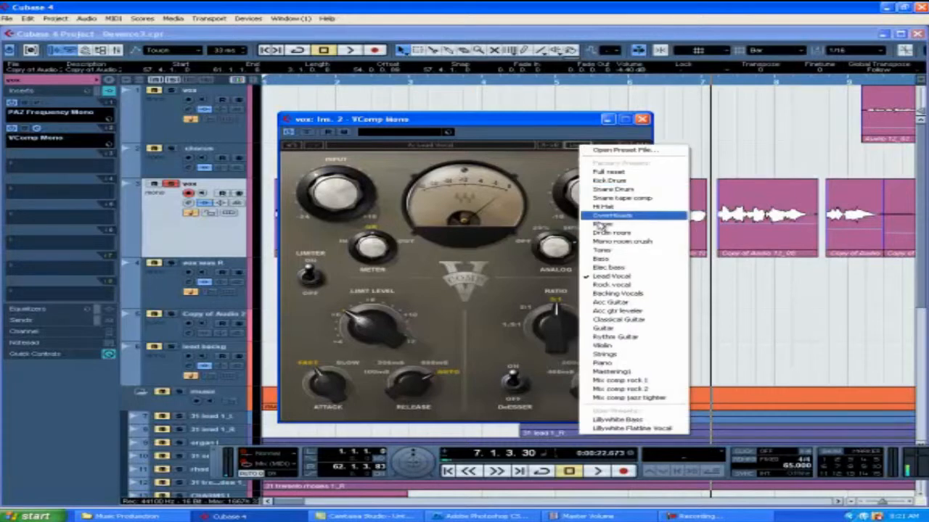
{"action": "left_click", "coordinate": [601, 286]}
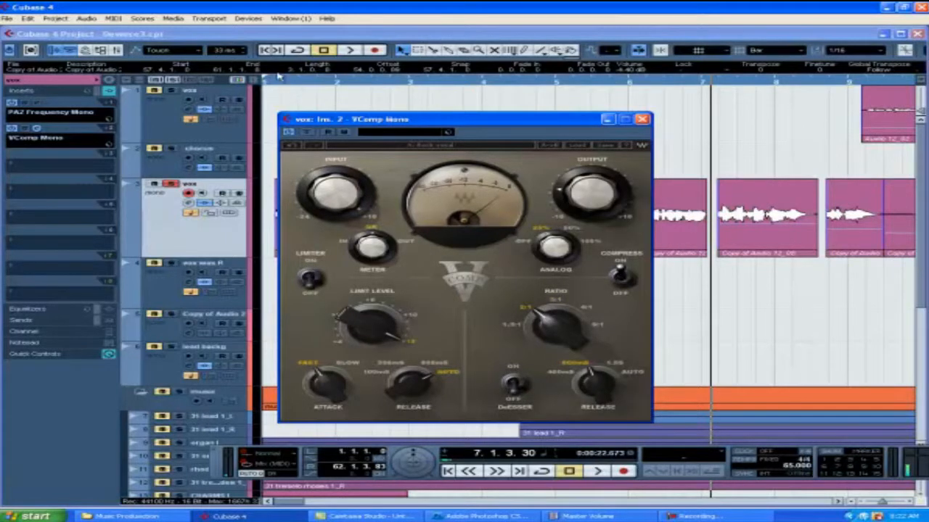
Play the soloed vox from the start, switching VComp Mono off and on to compare, and return to the project start.
{"action": "left_click", "coordinate": [272, 51]}
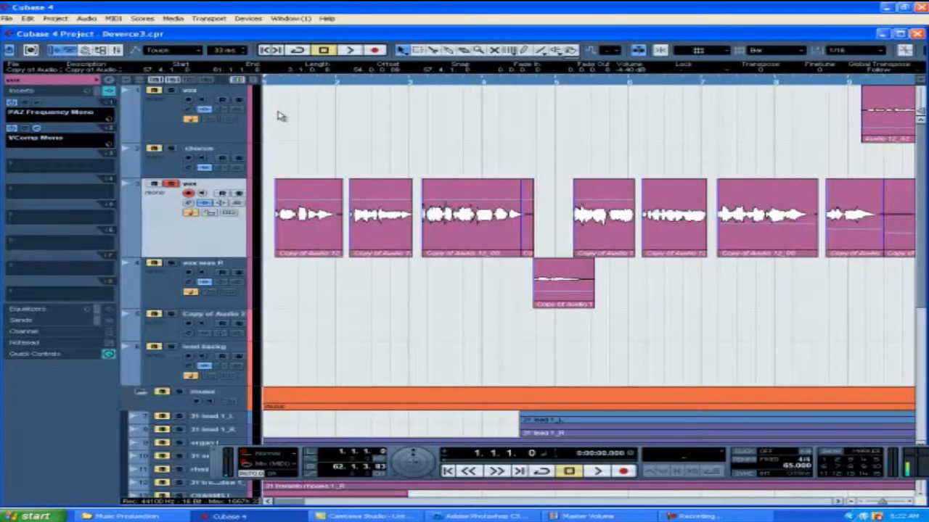
{"action": "key", "text": "space"}
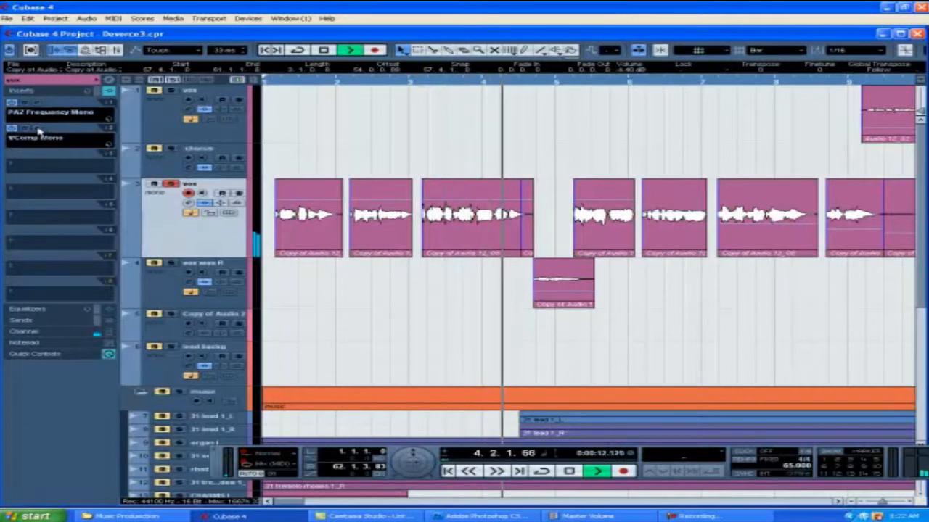
{"action": "left_click", "coordinate": [12, 129]}
{"action": "left_click", "coordinate": [13, 128]}
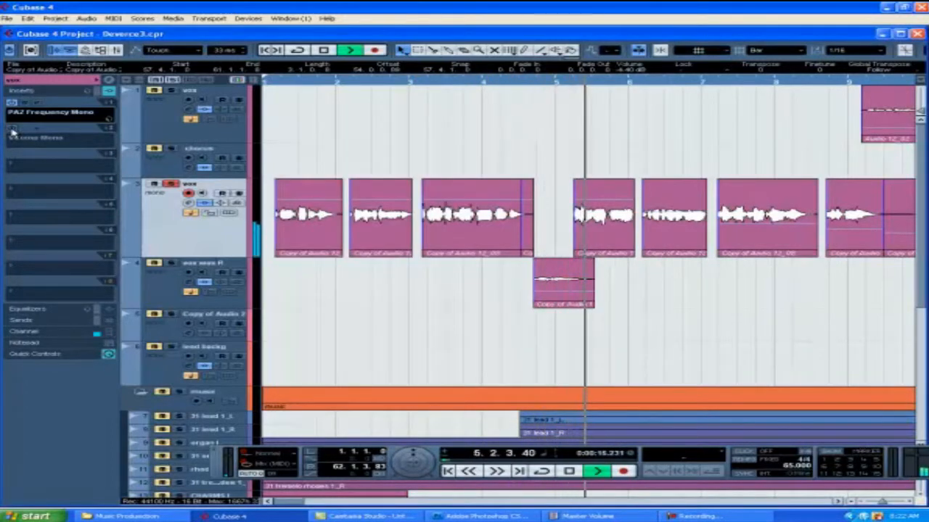
{"action": "left_click", "coordinate": [12, 128]}
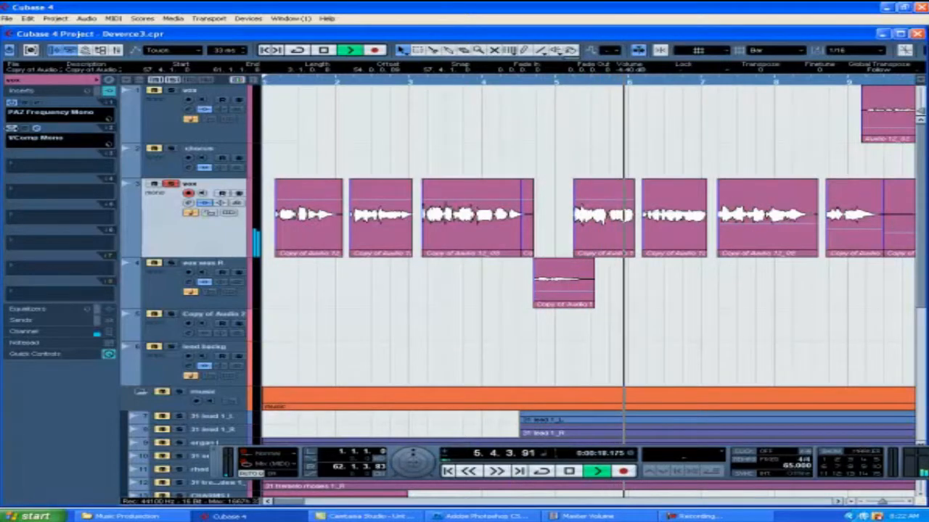
{"action": "key", "text": "space"}
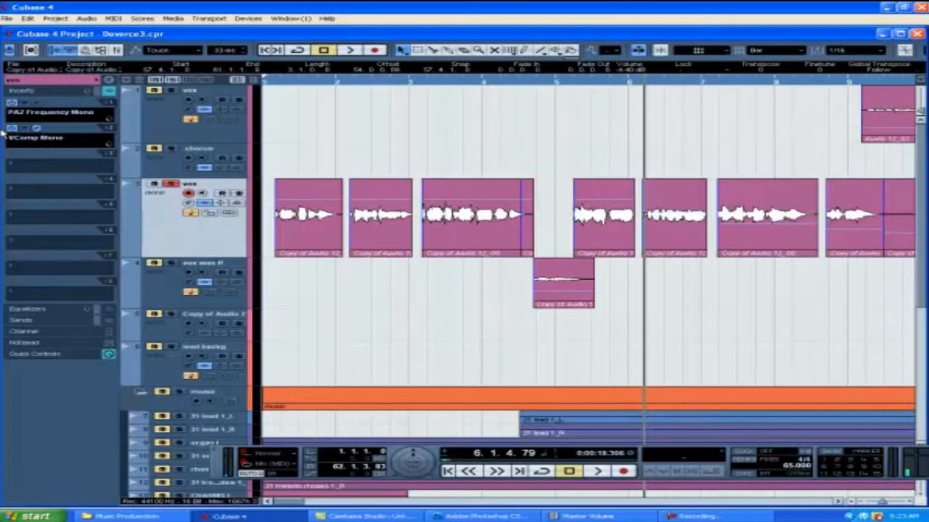
{"action": "left_click", "coordinate": [263, 51]}
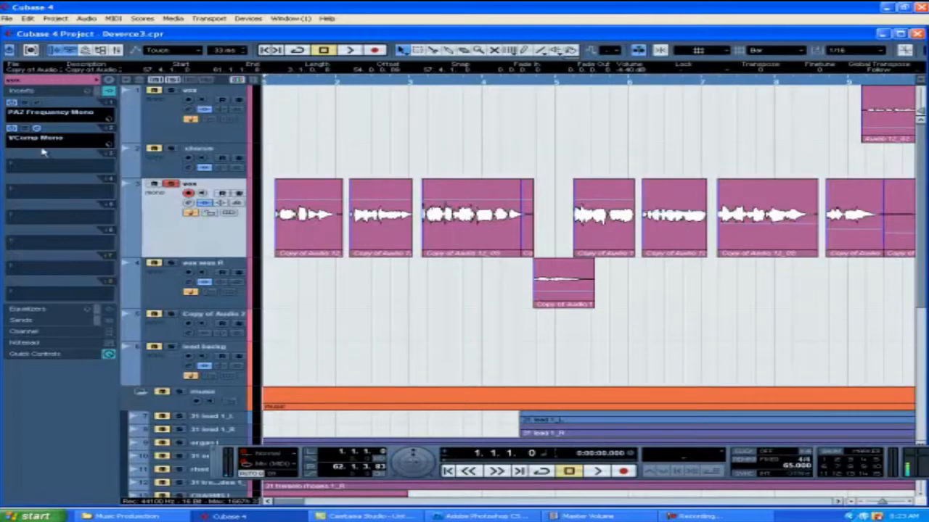
Add the Waves API-550A Mono equalizer to the vox track's third insert slot.
{"action": "left_click", "coordinate": [60, 166]}
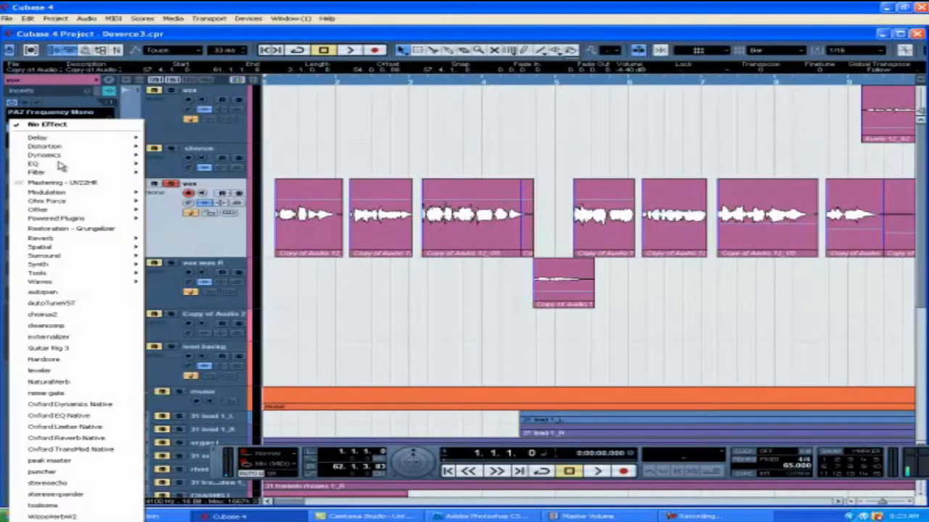
{"action": "mouse_move", "coordinate": [70, 285]}
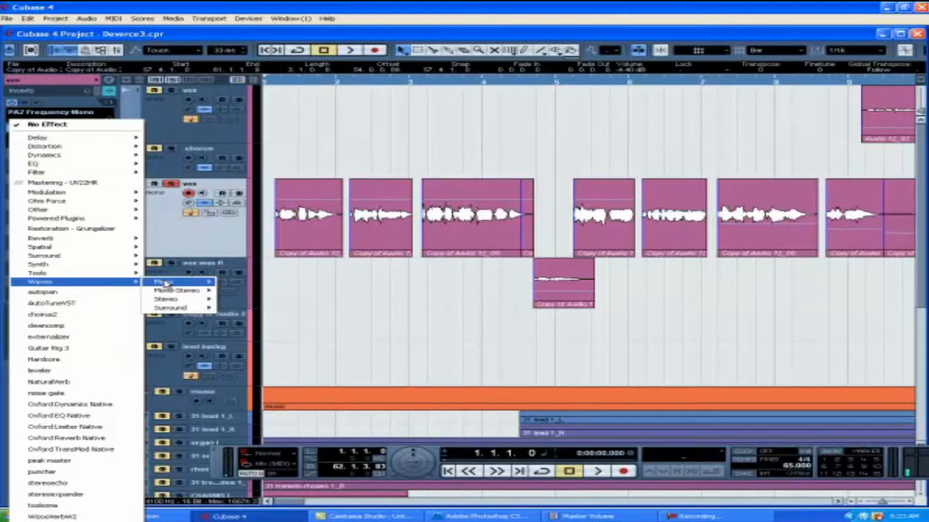
{"action": "mouse_move", "coordinate": [166, 282]}
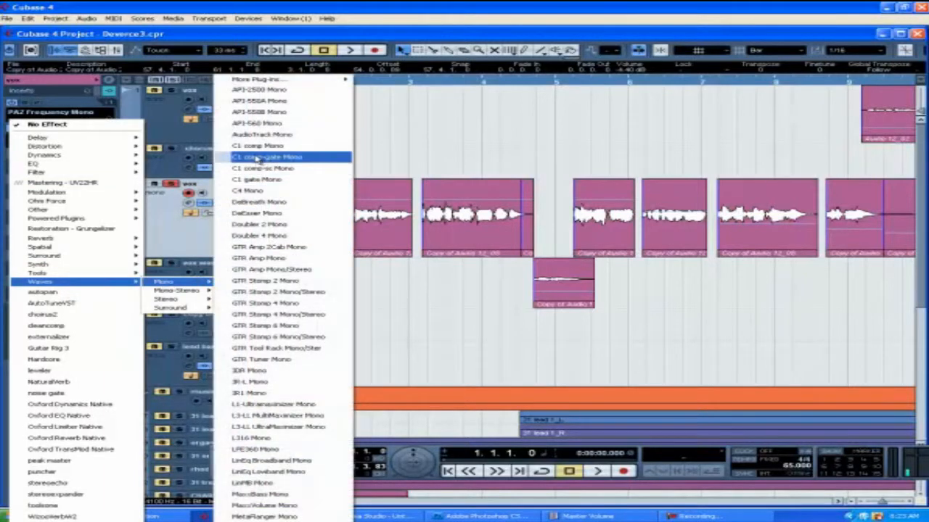
{"action": "left_click", "coordinate": [267, 104]}
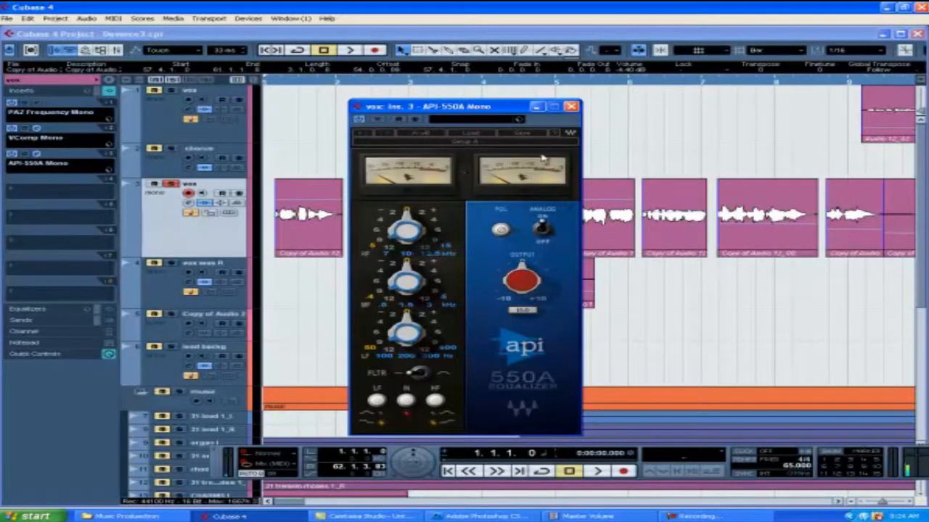
Load the Lead Vox preset from the Voice factory presets in API-550A Mono.
{"action": "left_click", "coordinate": [474, 135]}
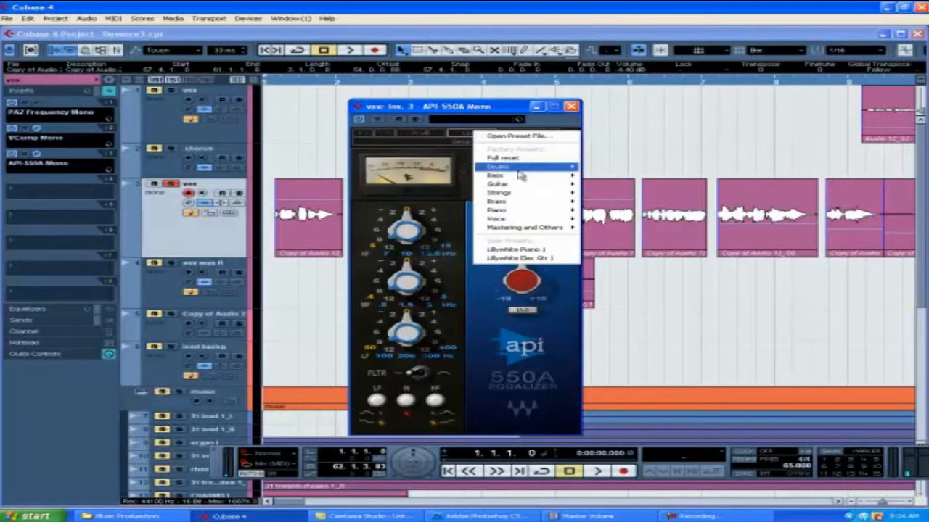
{"action": "mouse_move", "coordinate": [521, 219]}
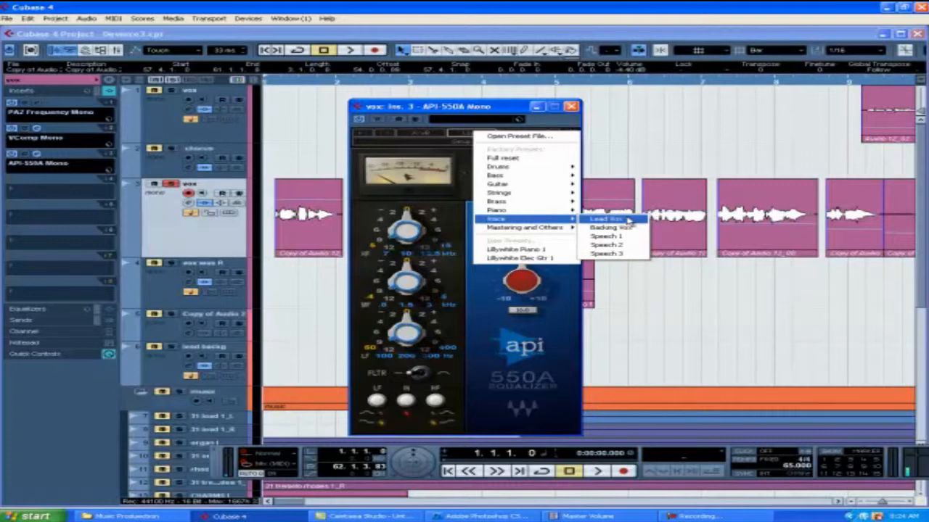
{"action": "left_click", "coordinate": [627, 219]}
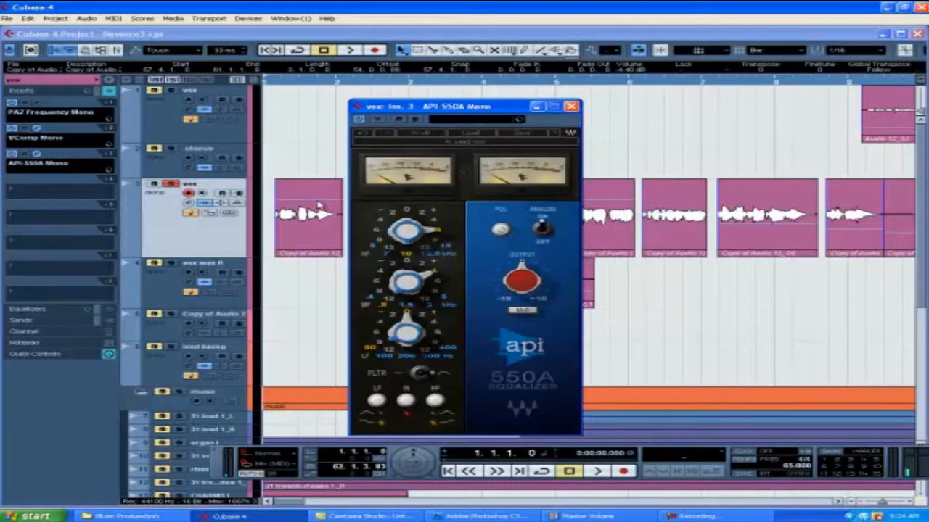
Play the soloed vox from the start, switching API-550A Mono off and on to compare, and return to the project start.
{"action": "left_click", "coordinate": [268, 49]}
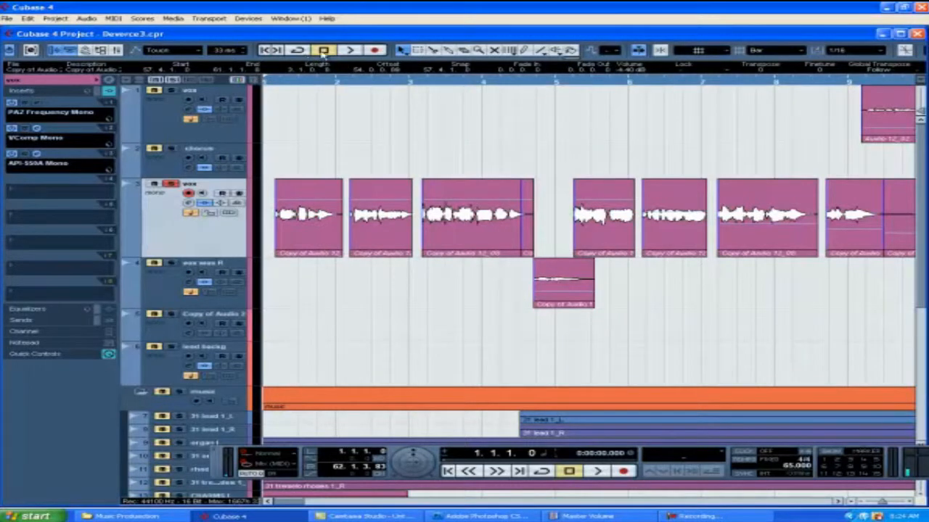
{"action": "left_click", "coordinate": [351, 50]}
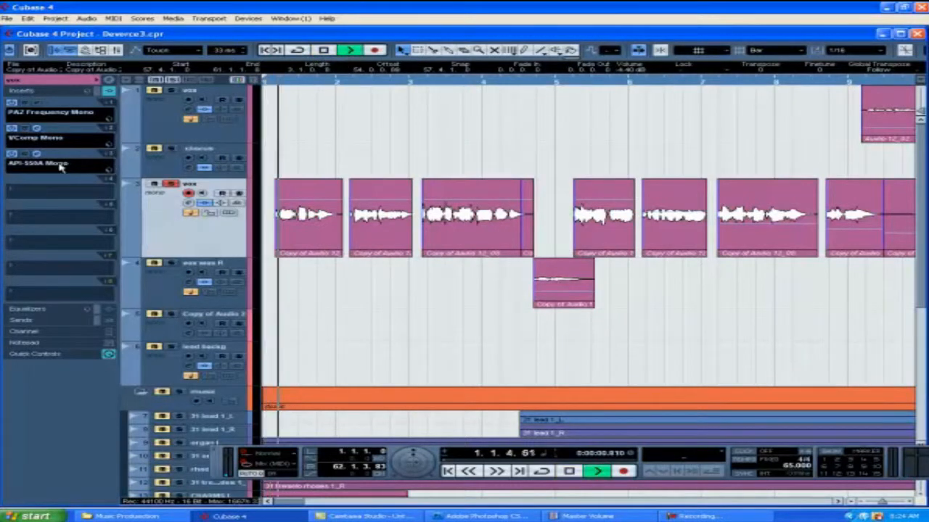
{"action": "left_click", "coordinate": [13, 156]}
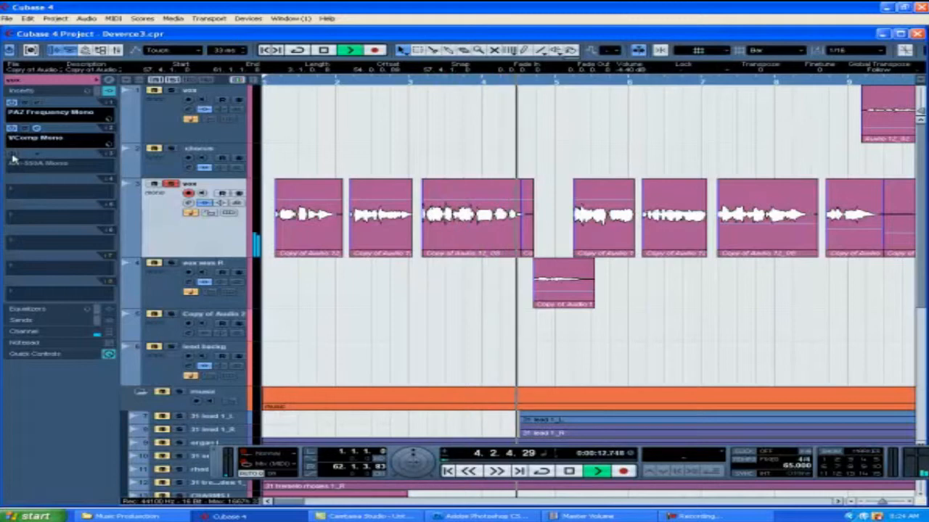
{"action": "left_click", "coordinate": [12, 156]}
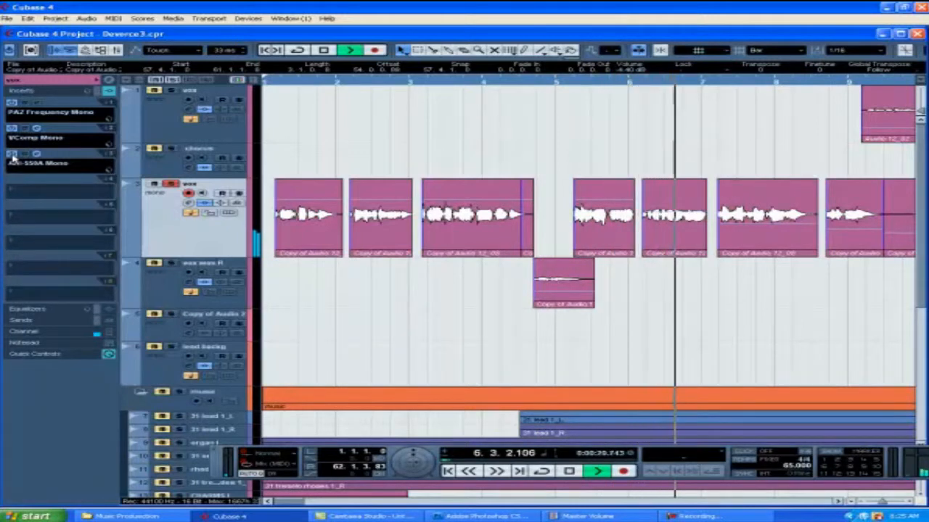
{"action": "key", "text": "space"}
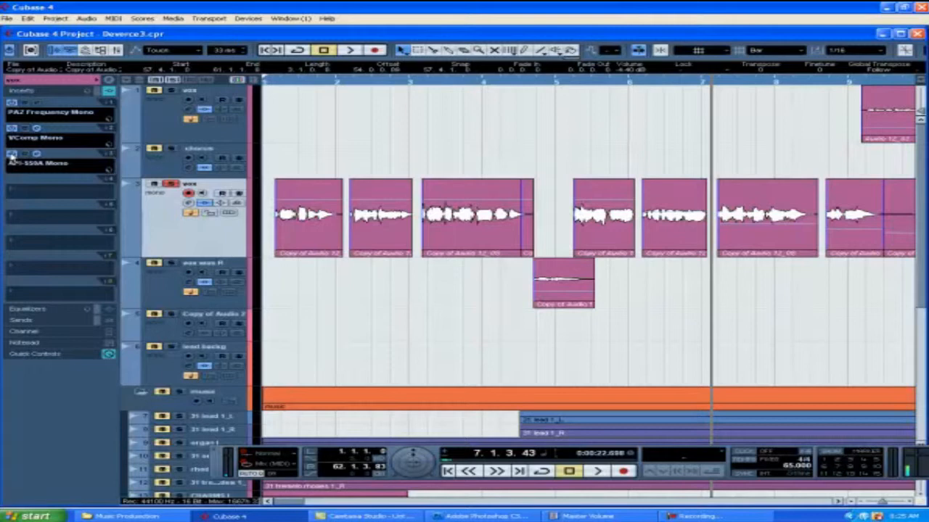
{"action": "left_click", "coordinate": [261, 49]}
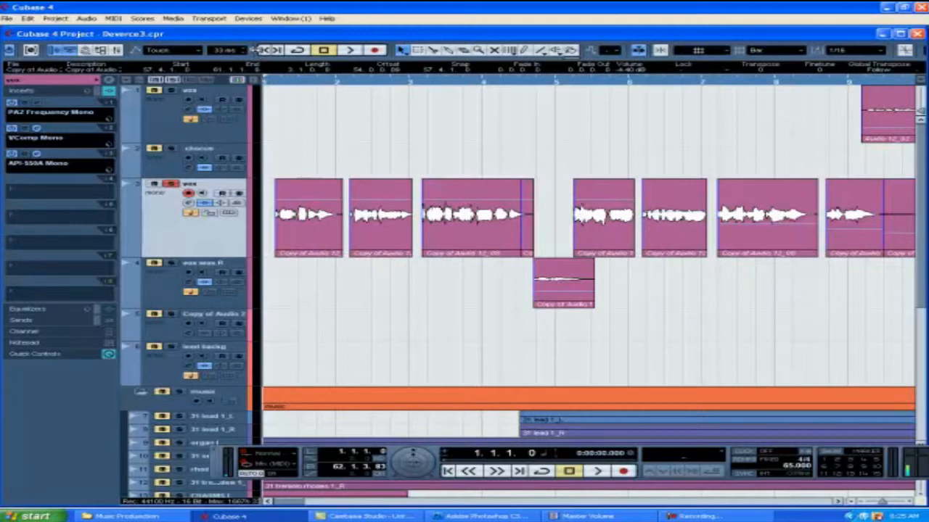
Turn off solo on the vox track and play the song from the start to hear the vocal in the mix.
{"action": "left_click", "coordinate": [170, 185]}
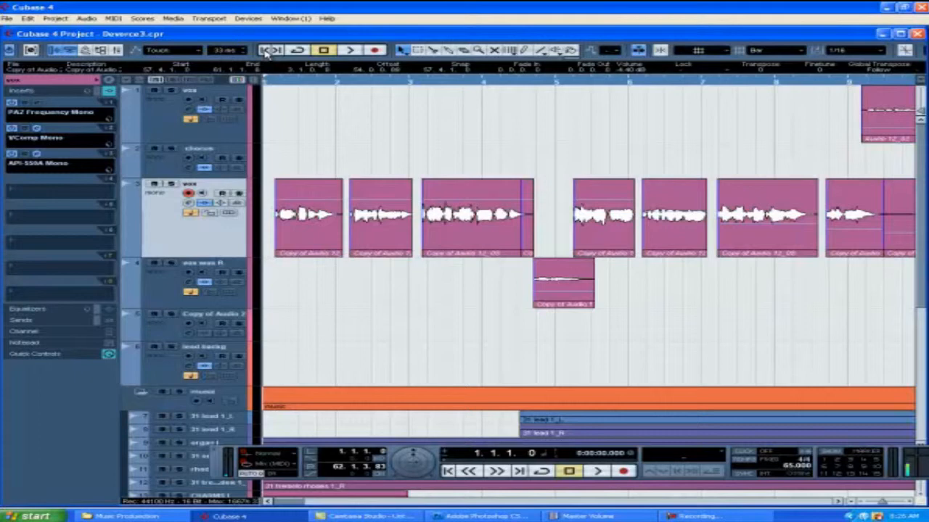
{"action": "key", "text": "space"}
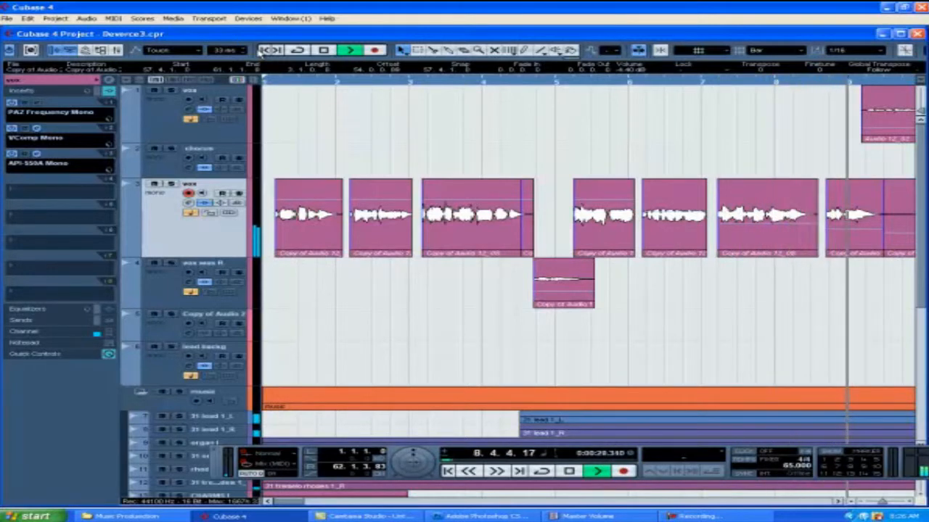
{"action": "key", "text": "space"}
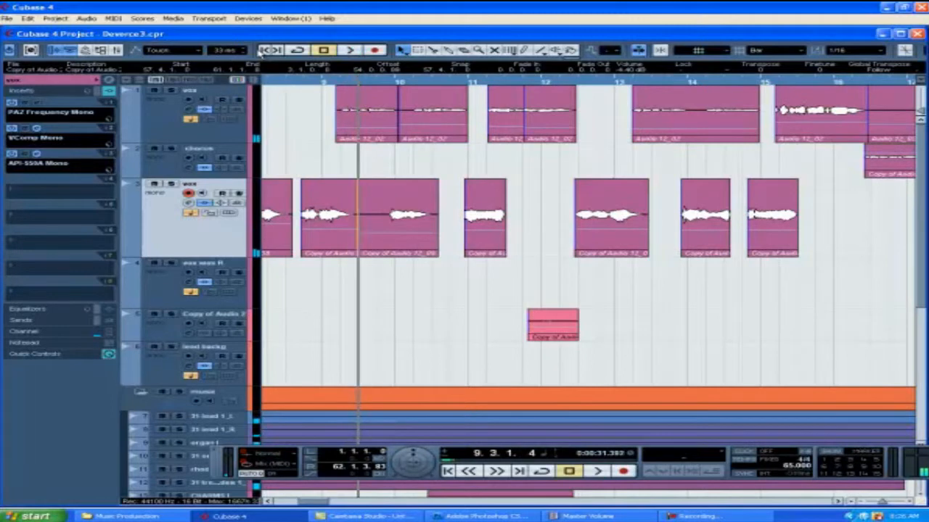